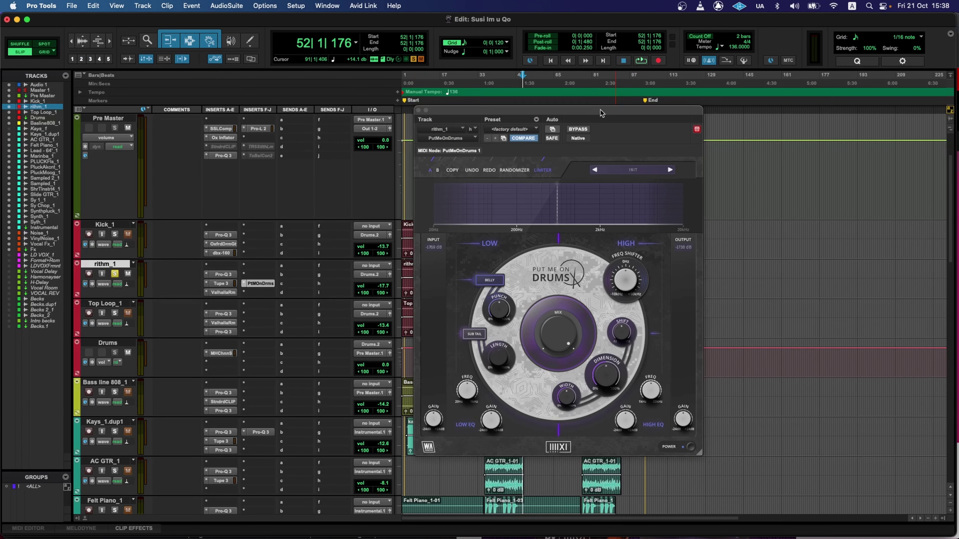
- Switch PutMeOnDrums on rithm_1 back and forth between its A and B settings, ending on B
drag(599, 113, 551, 125)
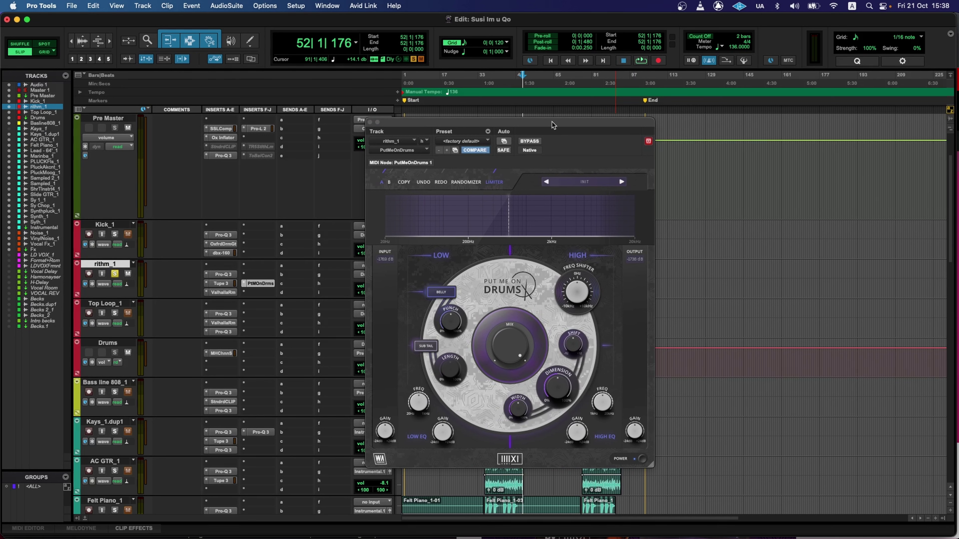
click(385, 182)
click(381, 183)
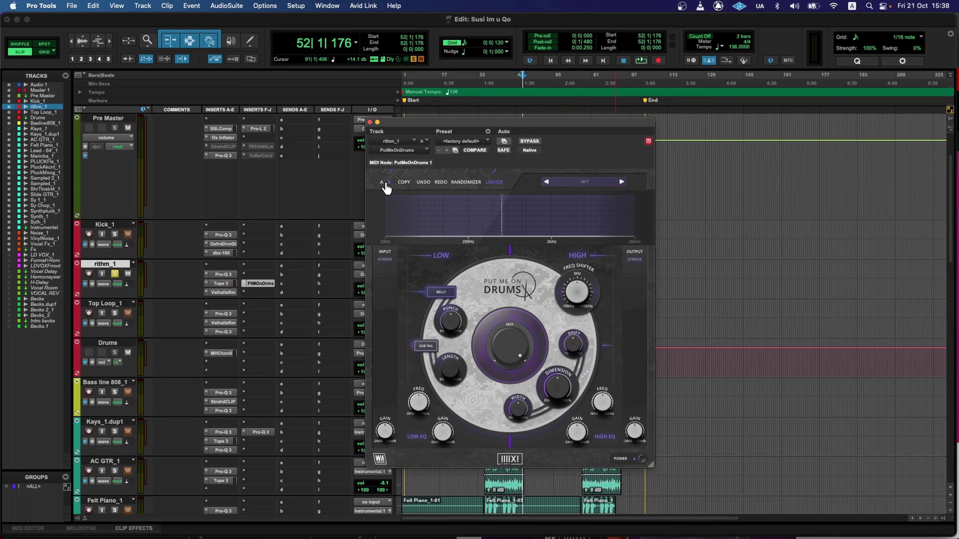
click(389, 183)
click(389, 182)
- Browse the Factory and K-391 preset folders of PutMeOnDrums and close the preset browser
click(571, 182)
drag(492, 197, 285, 218)
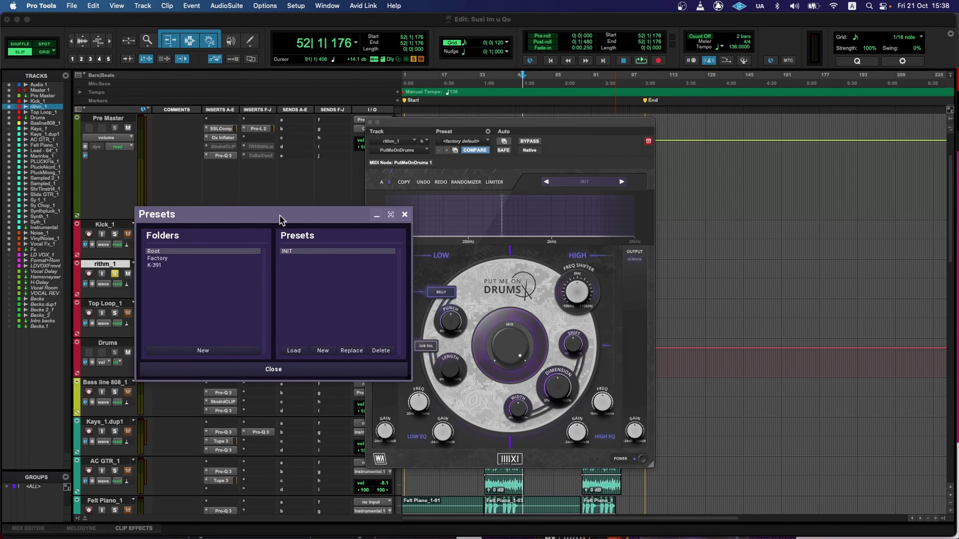
click(189, 259)
scroll(309, 267, down, 10)
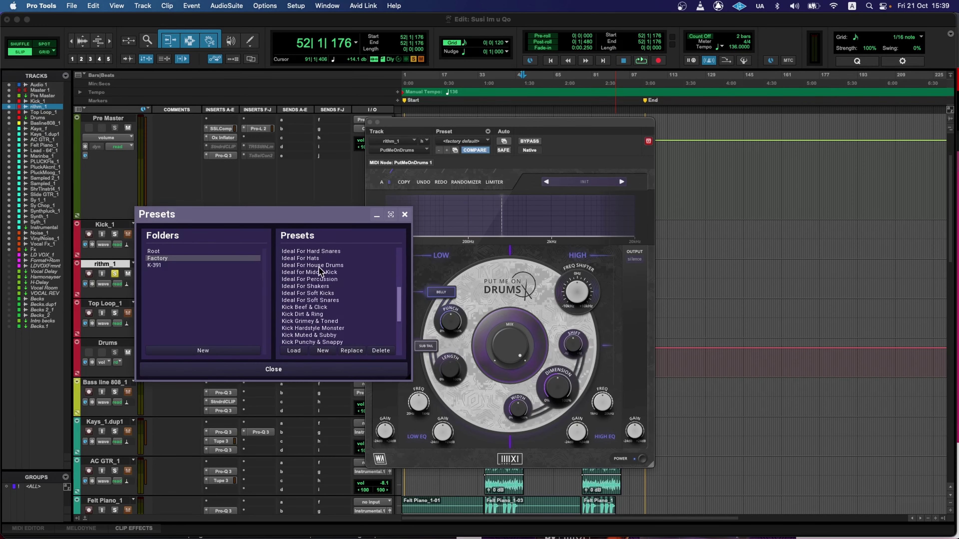
click(155, 266)
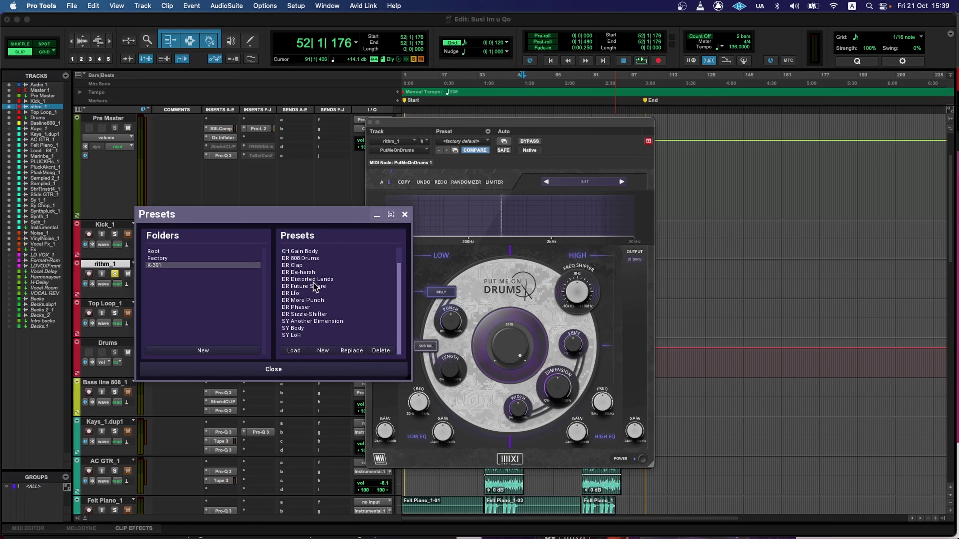
click(404, 214)
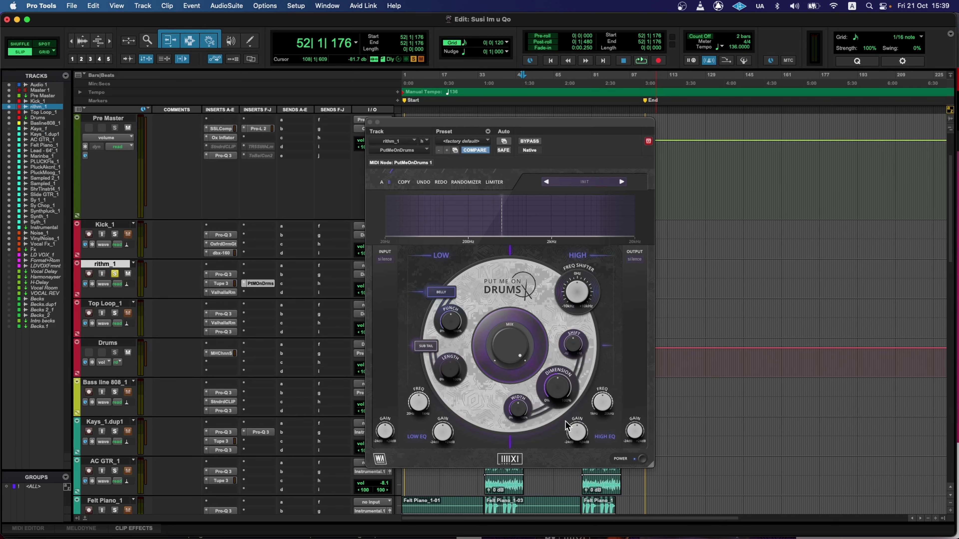
- Sweep the crossover between the low and high bands across the spectrum and adjust the Mix knob
drag(490, 227, 497, 226)
drag(510, 214, 506, 213)
drag(507, 213, 551, 225)
mouse_move(551, 210)
mouse_down()
mouse_move(484, 210)
mouse_move(550, 210)
mouse_up()
drag(552, 212, 686, 221)
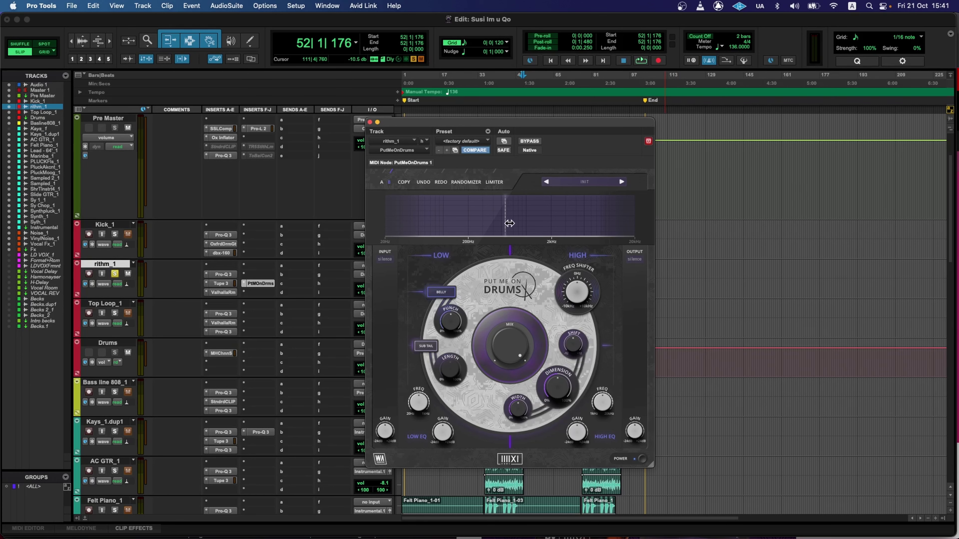
drag(505, 223, 756, 226)
drag(633, 217, 517, 216)
drag(505, 349, 509, 339)
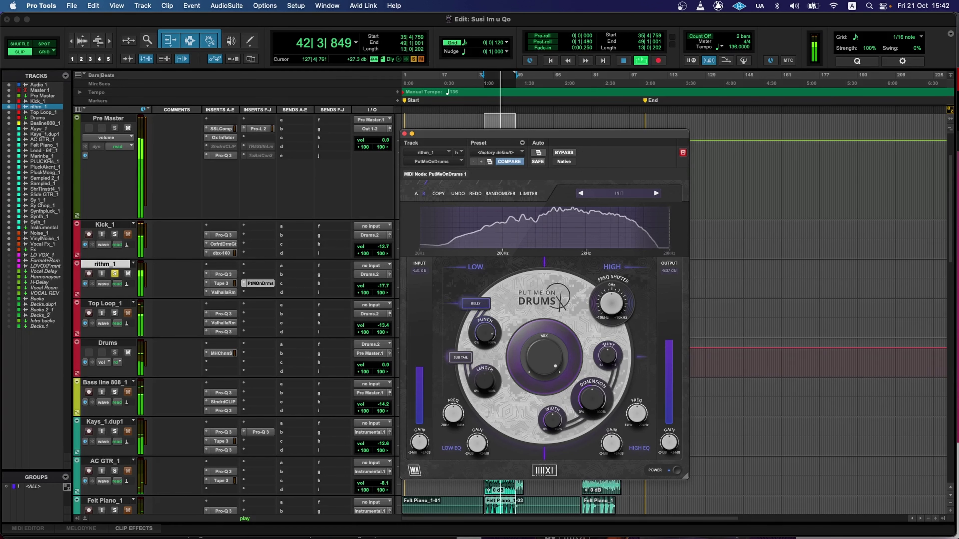
- Raise the Length knob during playback and compare rithm_1 with PutMeOnDrums bypassed and active, ending with playback stopped
drag(484, 380, 484, 357)
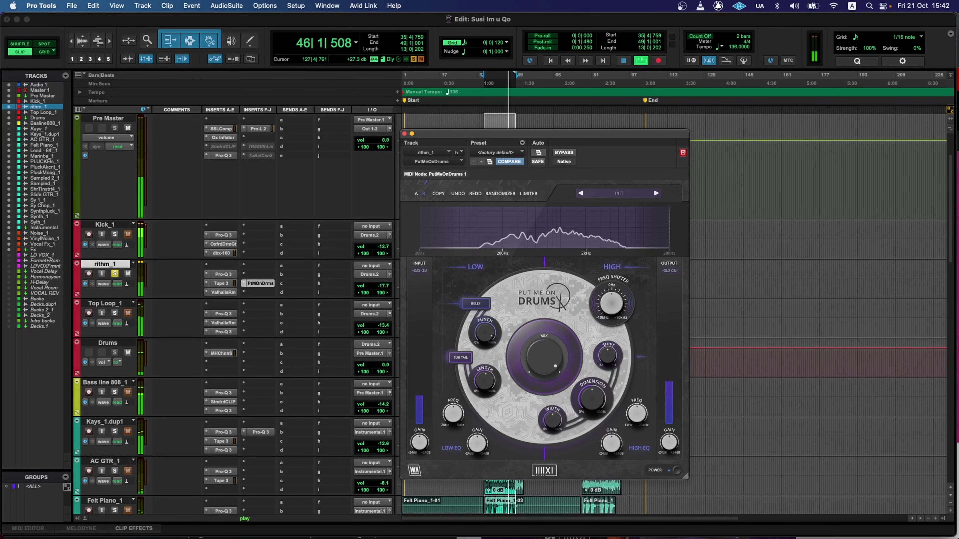
click(564, 153)
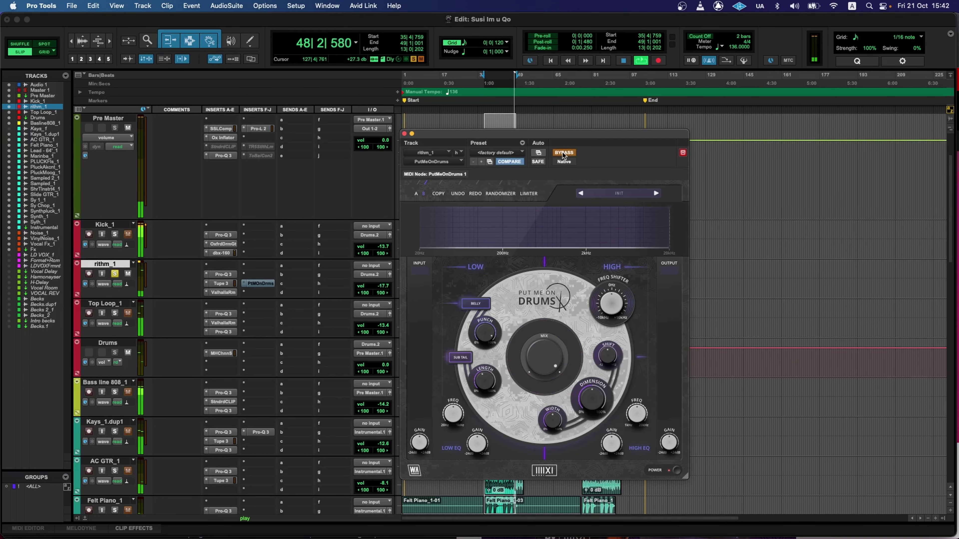
click(563, 152)
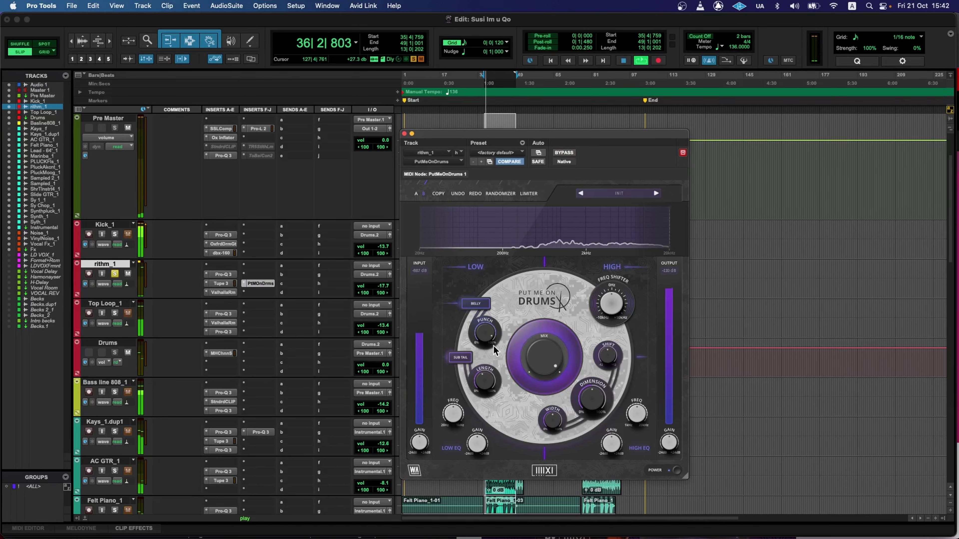
key(space)
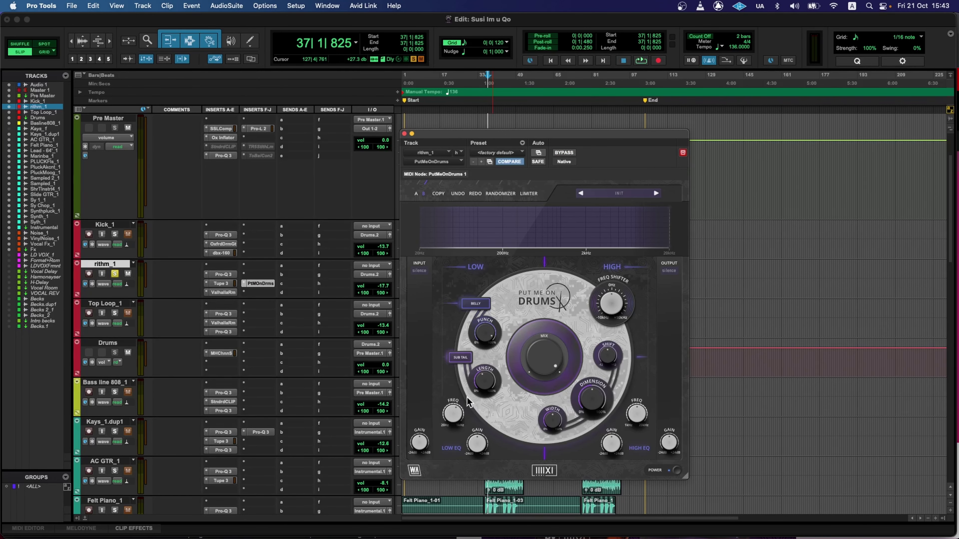
- Adjust the low EQ frequency slightly and play rithm_1 with the plug-in bypassed and active to compare
drag(453, 413, 454, 408)
key(space)
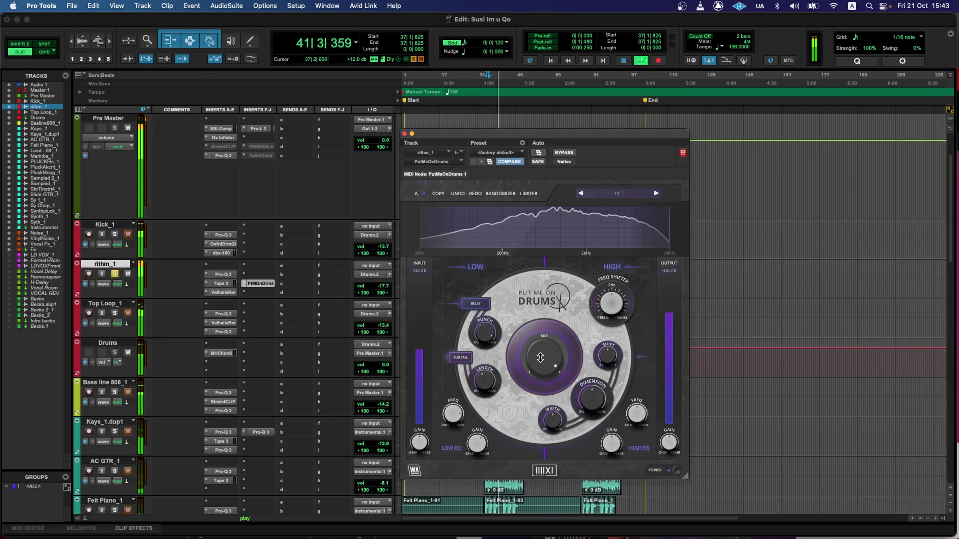
click(564, 152)
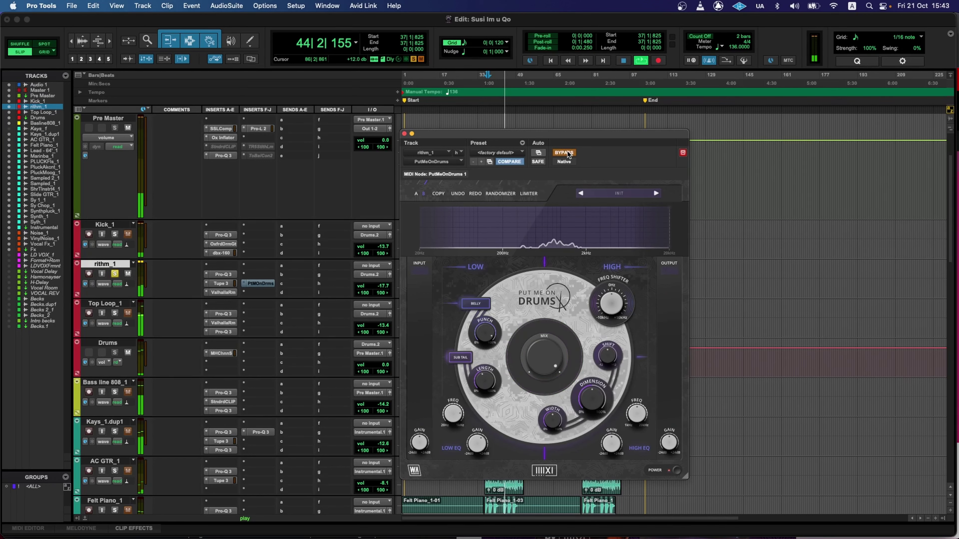
click(568, 154)
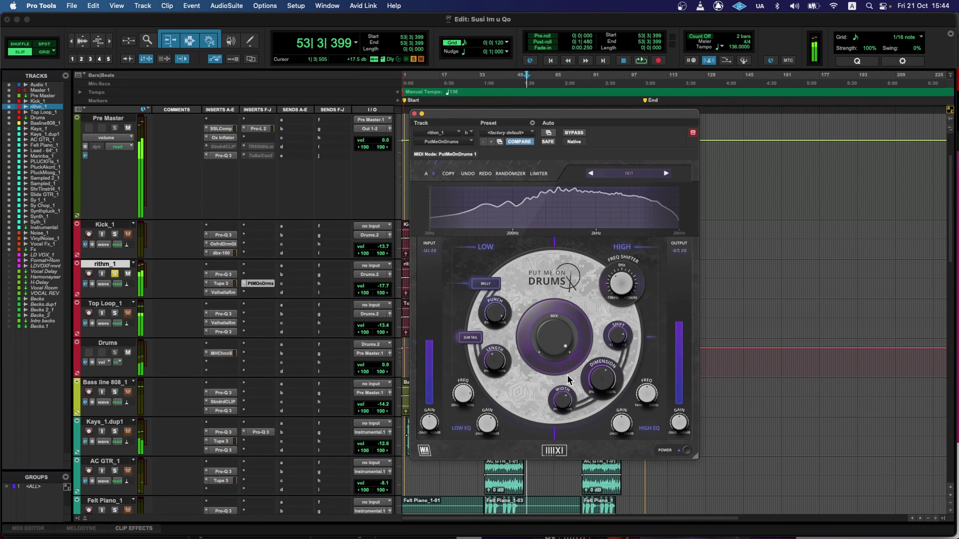
- Play rithm_1 from bar 53 and bypass and re-enable PutMeOnDrums to hear the difference
key(space)
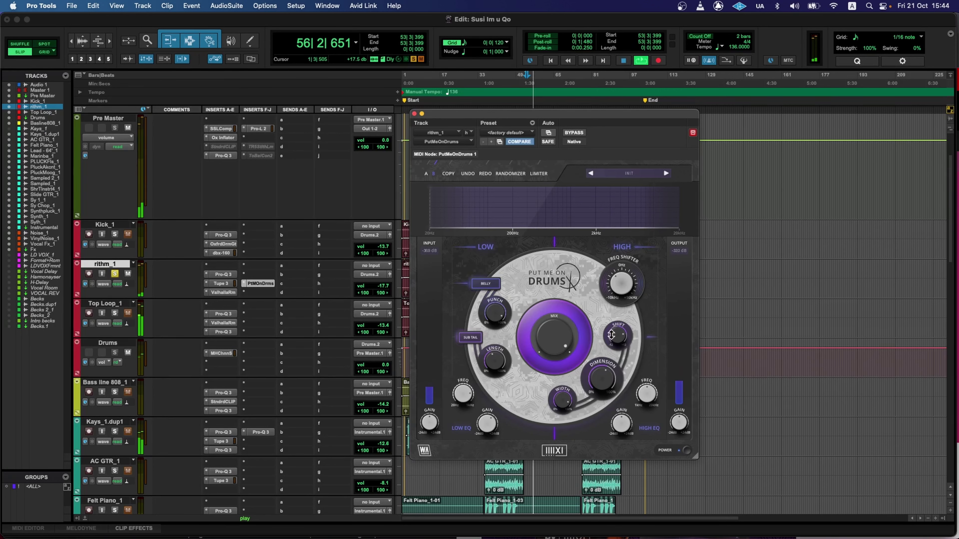
click(574, 132)
click(574, 132)
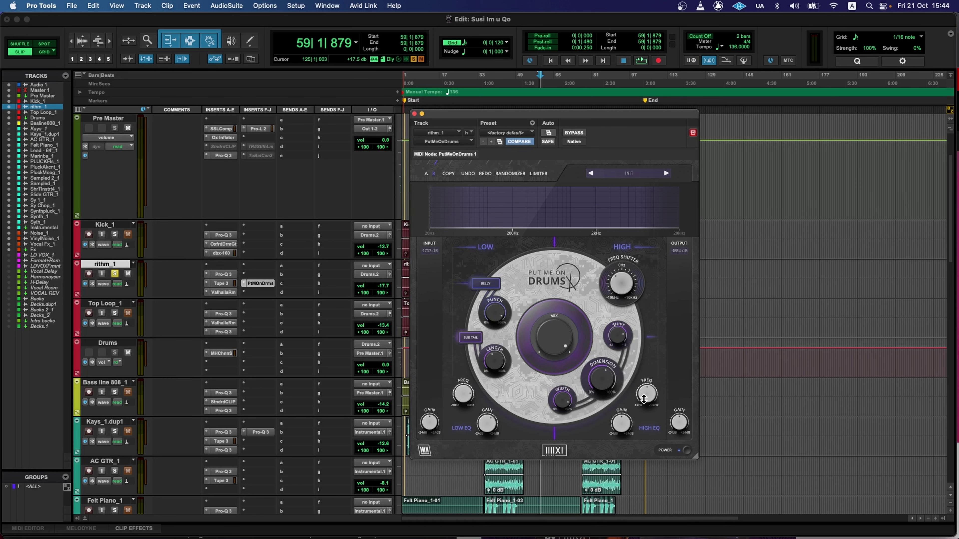
- Power PutMeOnDrums off and on again, and keep the <factory default> preset selected
click(685, 451)
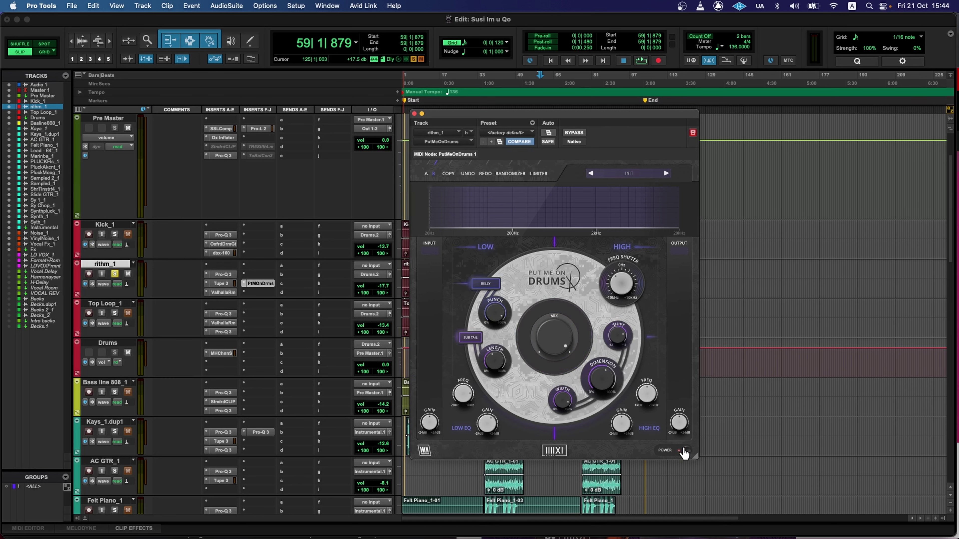
click(685, 451)
click(522, 133)
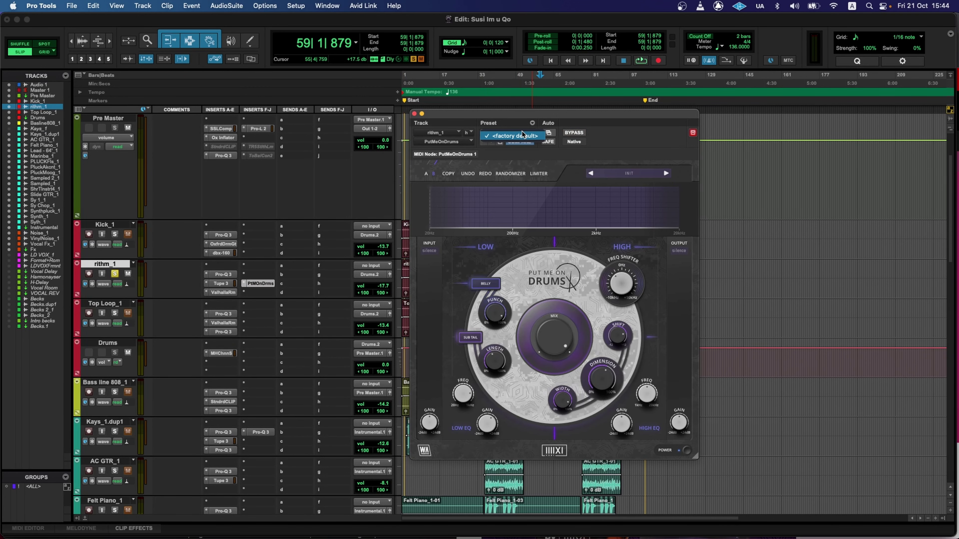
click(523, 136)
- Select about bars 35 to 51 on the timeline and play them with PutMeOnDrums powered off and on
drag(572, 117, 731, 122)
drag(482, 113, 521, 109)
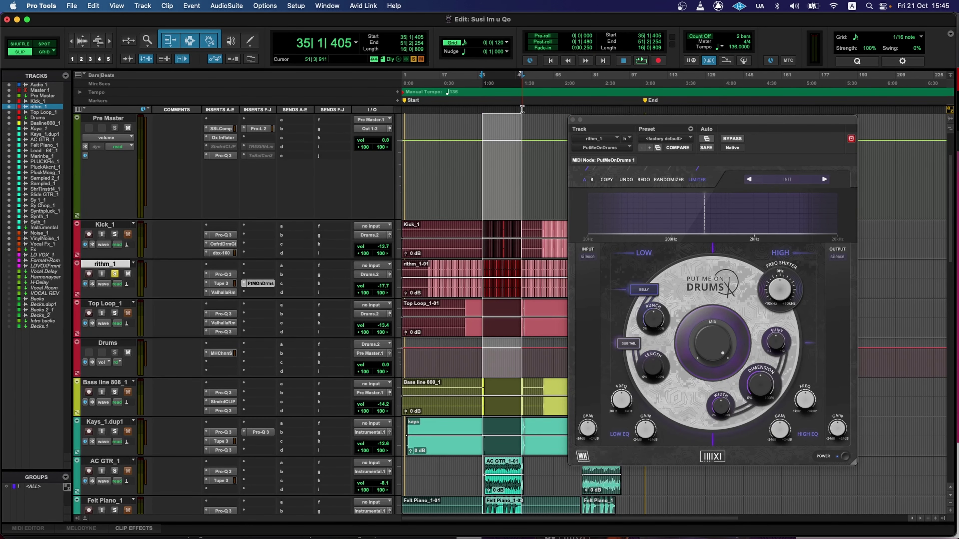
drag(735, 120, 522, 113)
key(space)
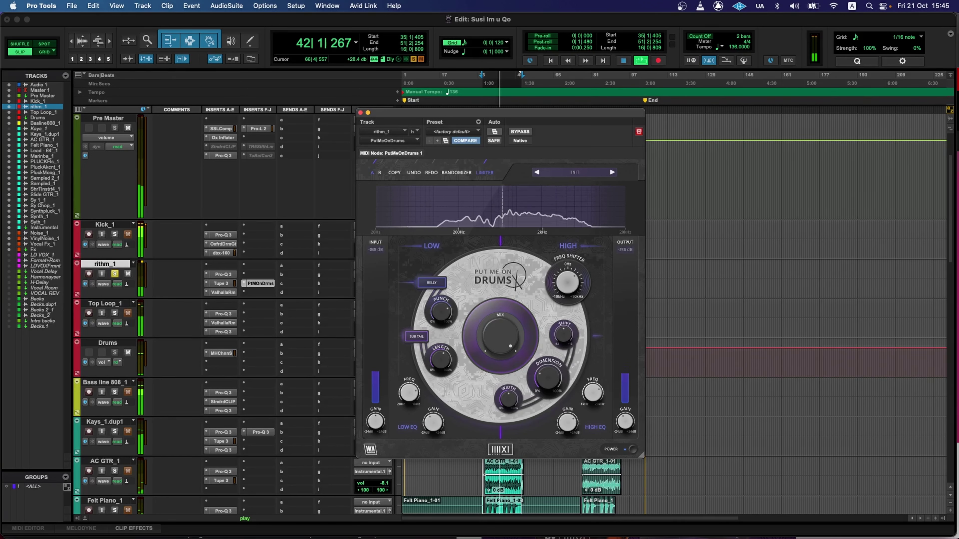
click(632, 450)
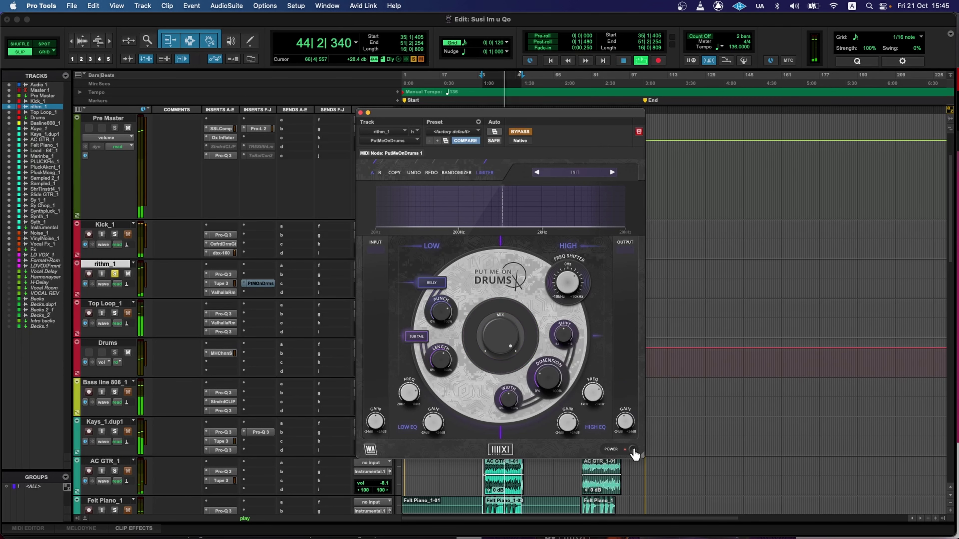
click(633, 450)
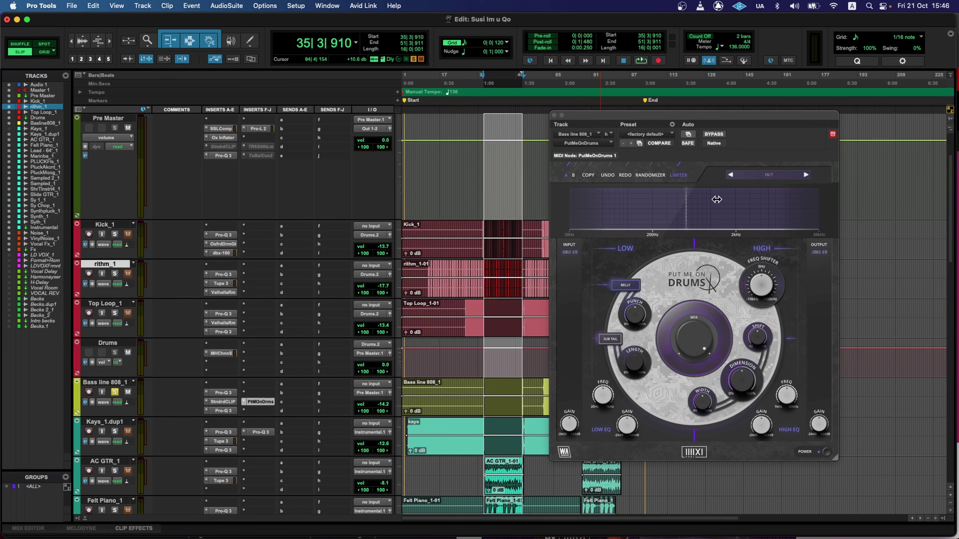
- Play the selected section through PutMeOnDrums on Bass line 808_1 and switch the Belly option
key(space)
click(663, 138)
click(663, 139)
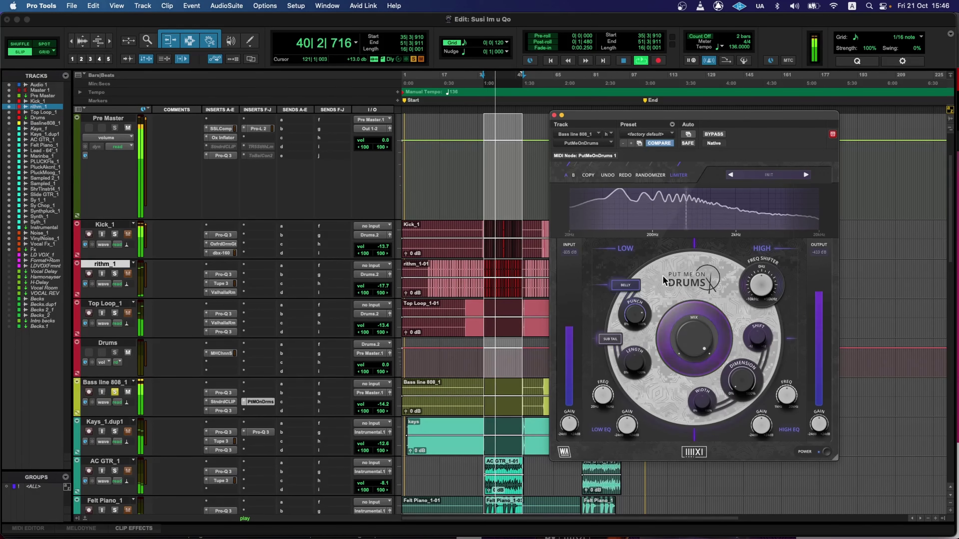
click(628, 288)
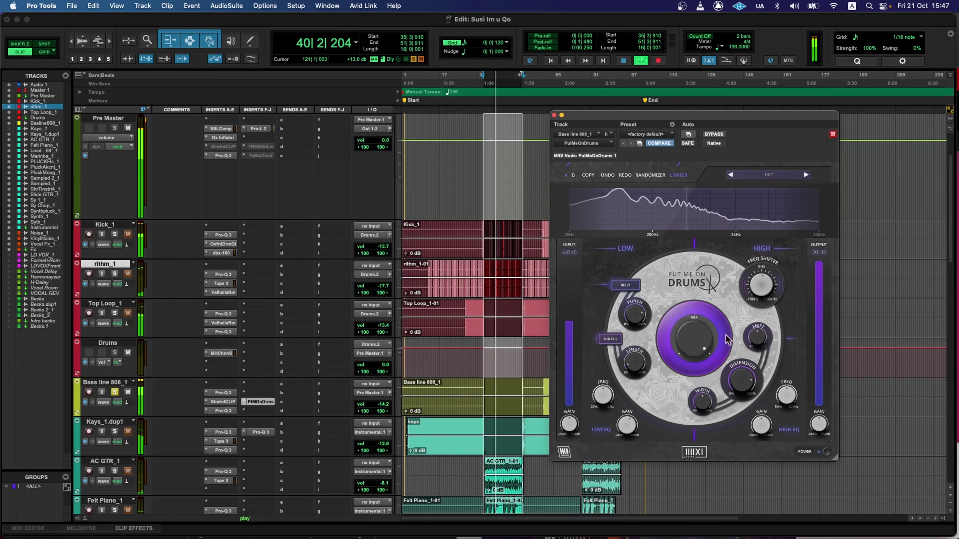
- Move the bass line's crossover slightly higher in frequency and compare the sound with PutMeOnDrums bypassed and active
drag(689, 203, 702, 203)
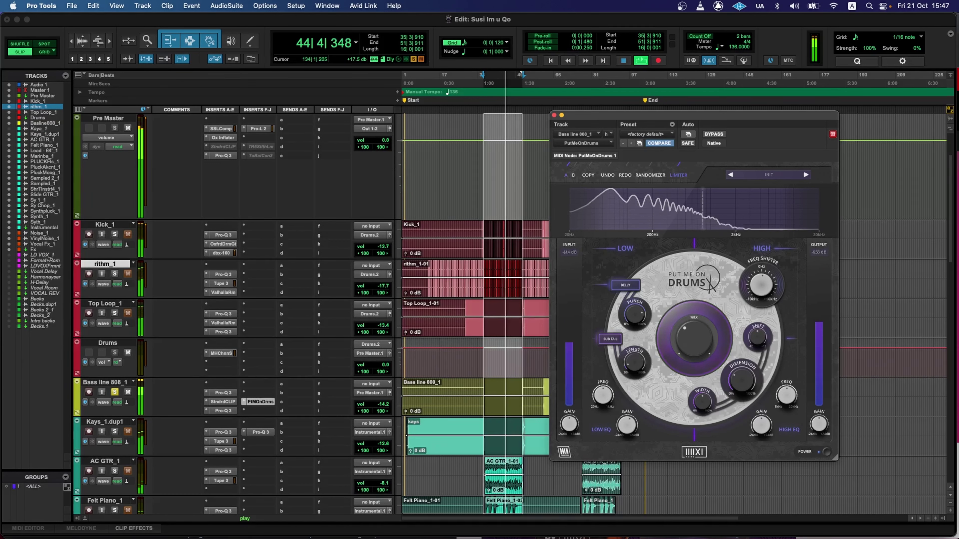
click(715, 135)
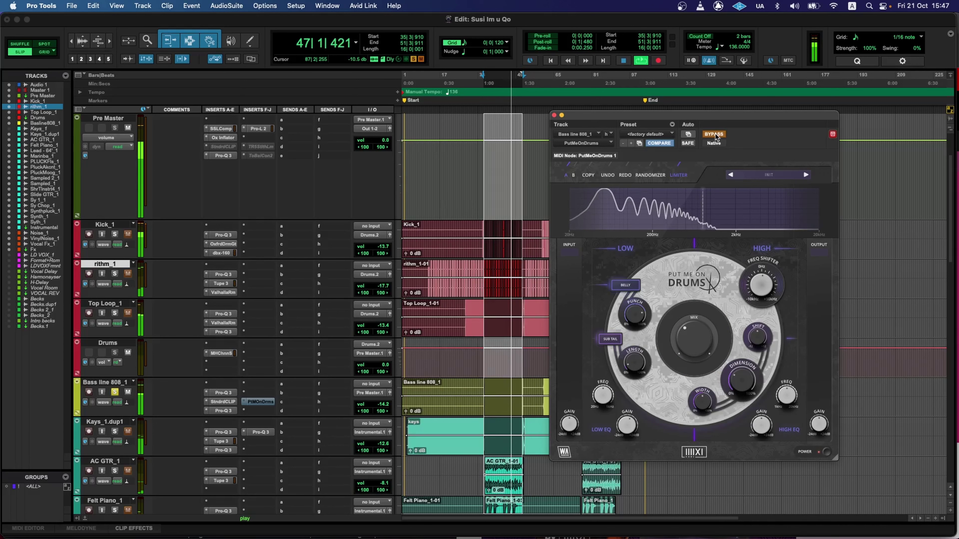
click(714, 134)
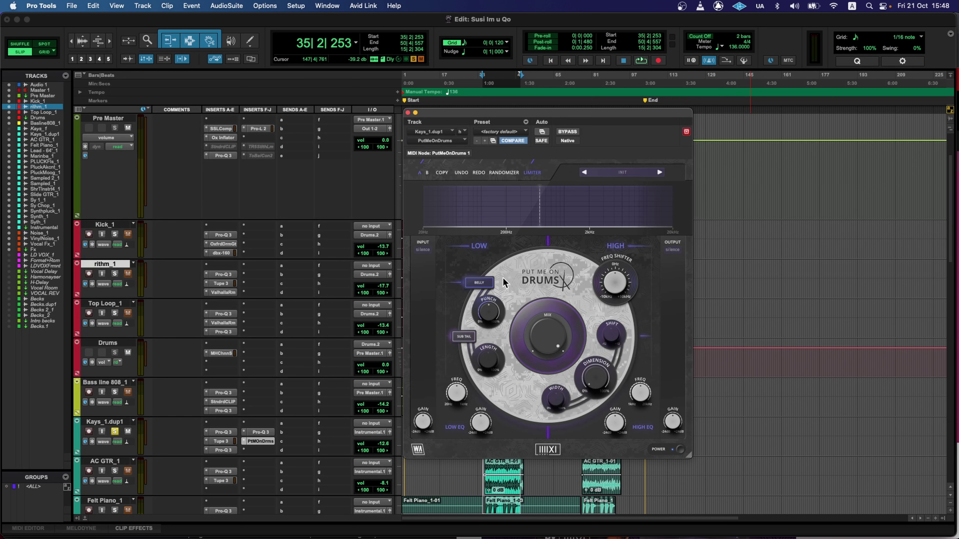
- Play Kays_1.dup1 through PutMeOnDrums and lower the Mix knob
key(space)
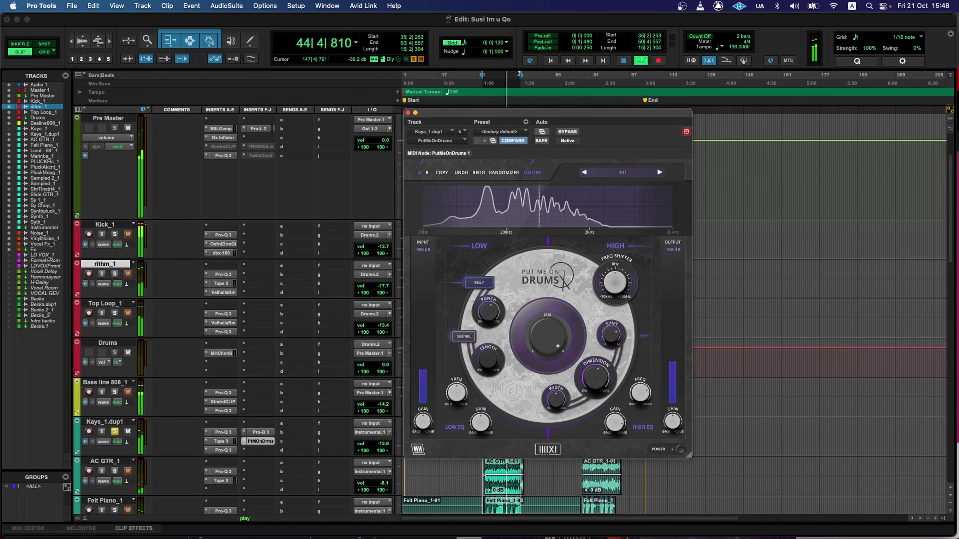
drag(547, 332, 547, 348)
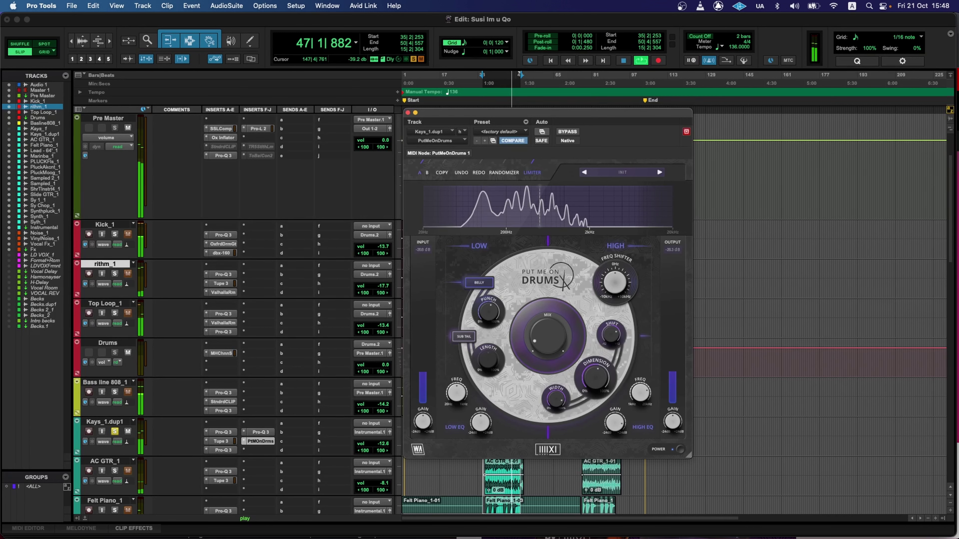
drag(505, 535, 500, 533)
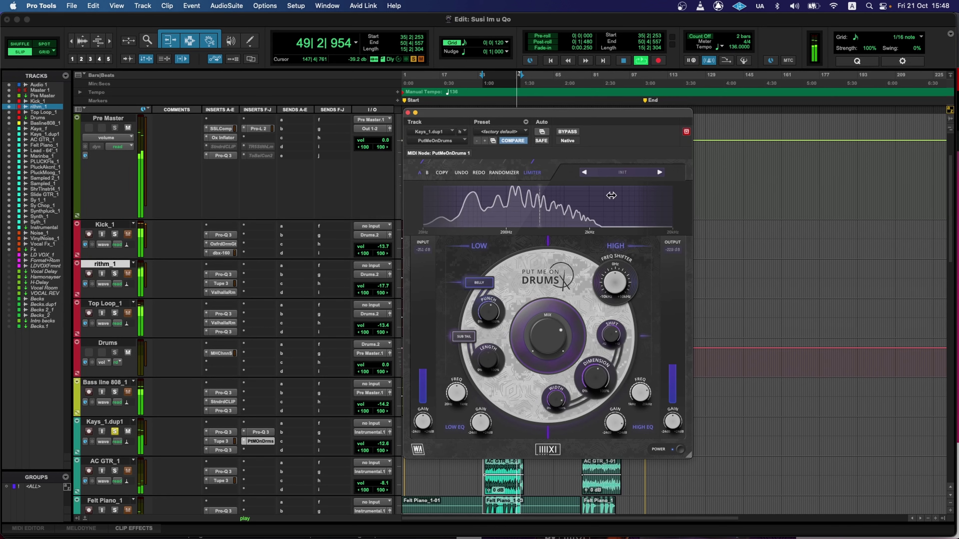
- Bypass and re-enable PutMeOnDrums on Kays_1.dup1 to compare the sound, and close the plug-in window
click(567, 132)
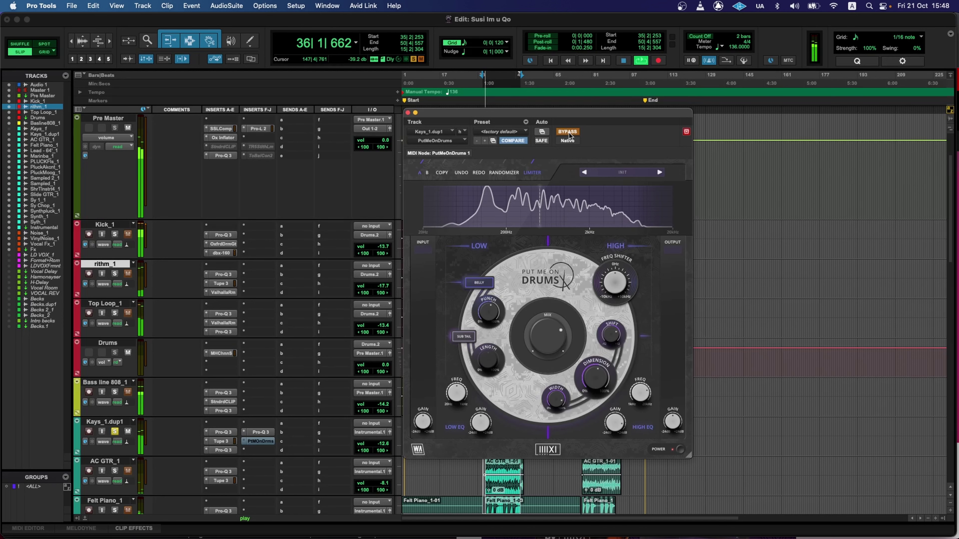
click(568, 132)
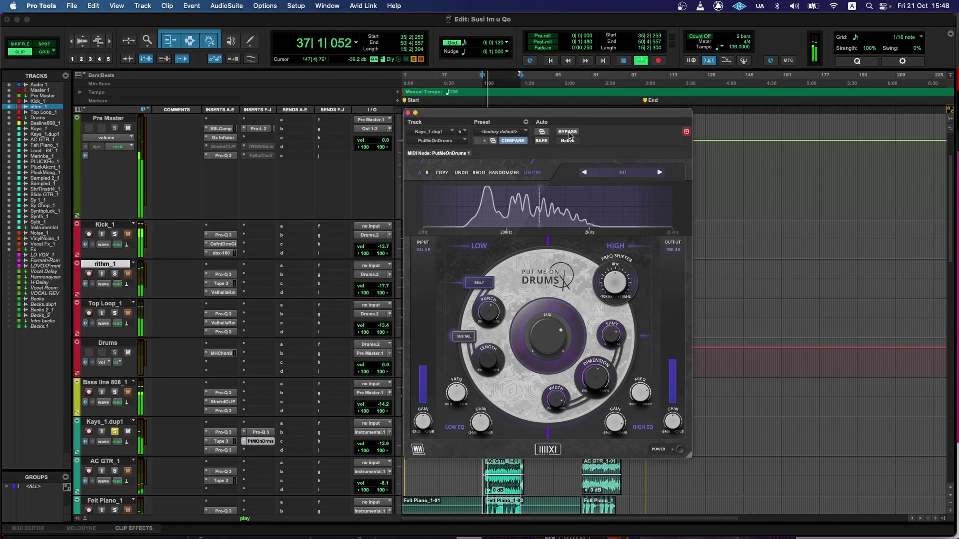
click(408, 112)
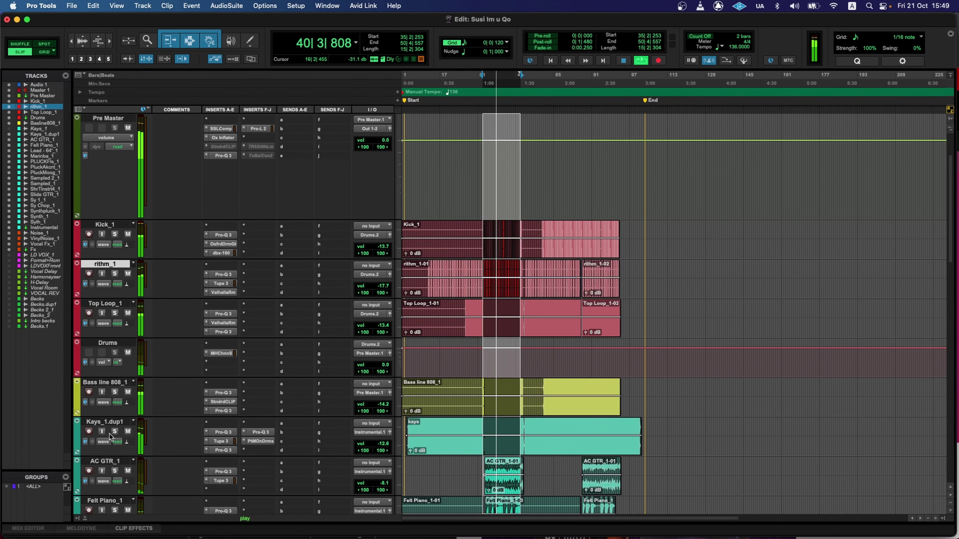
- Look through the session's instrument, noise and effects tracks during playback, and stop playback
scroll(463, 382, down, 6)
scroll(462, 382, down, 3)
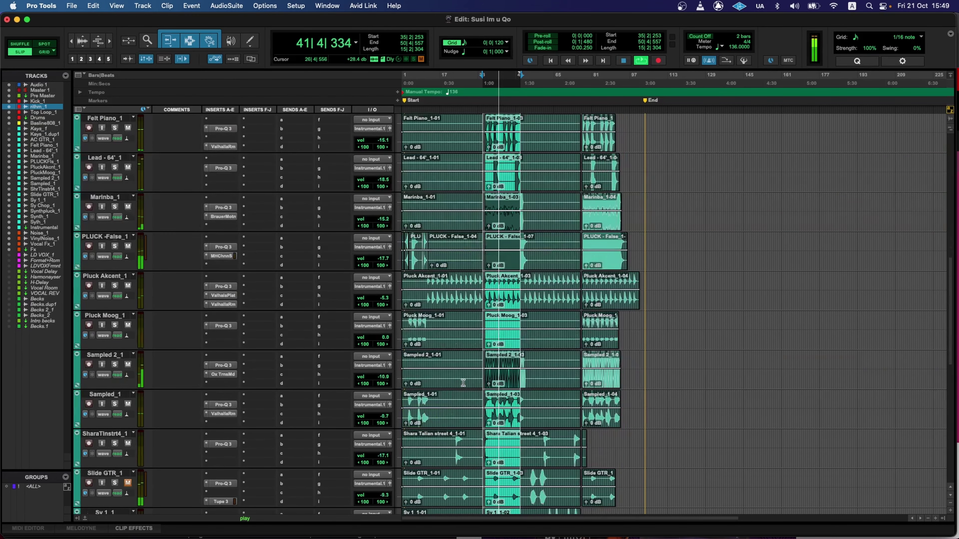
scroll(461, 382, down, 7)
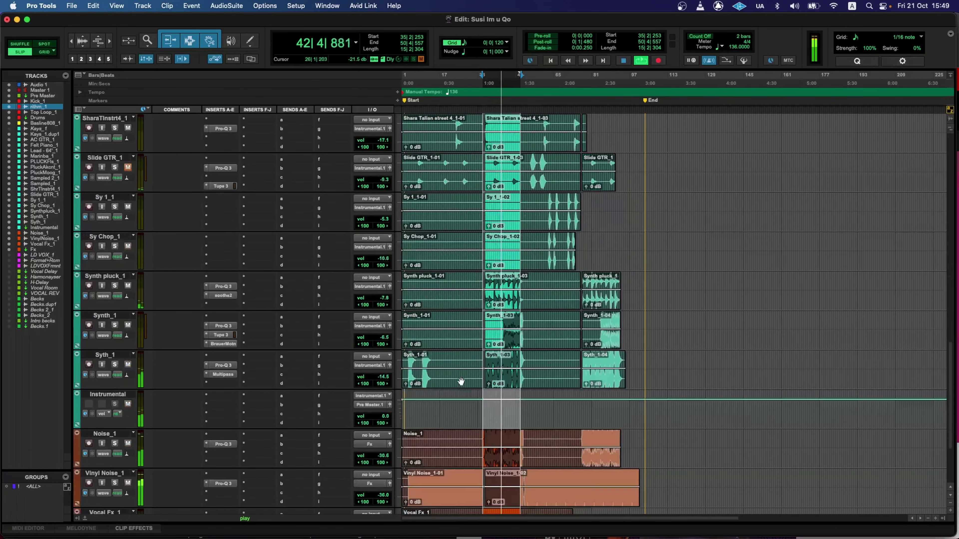
scroll(460, 382, down, 2)
scroll(460, 382, up, 20)
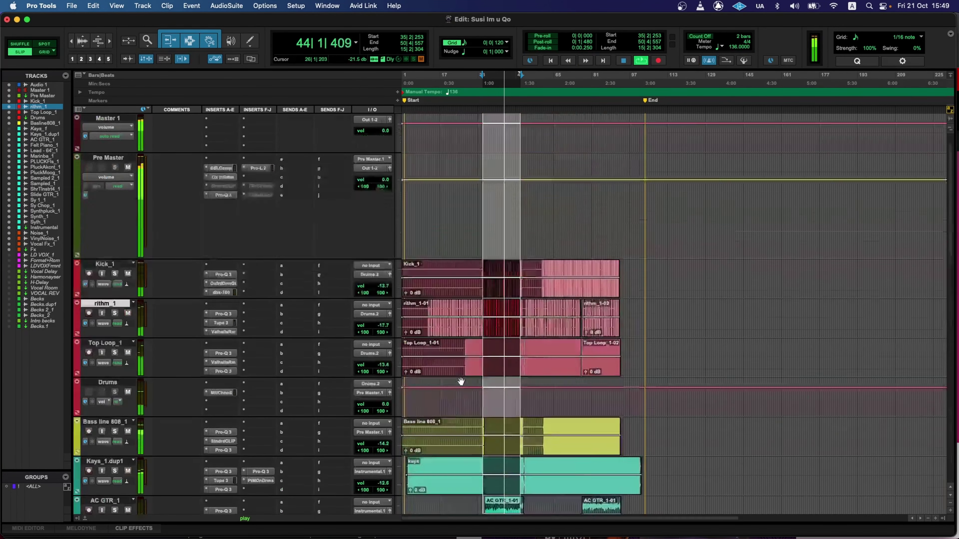
click(622, 60)
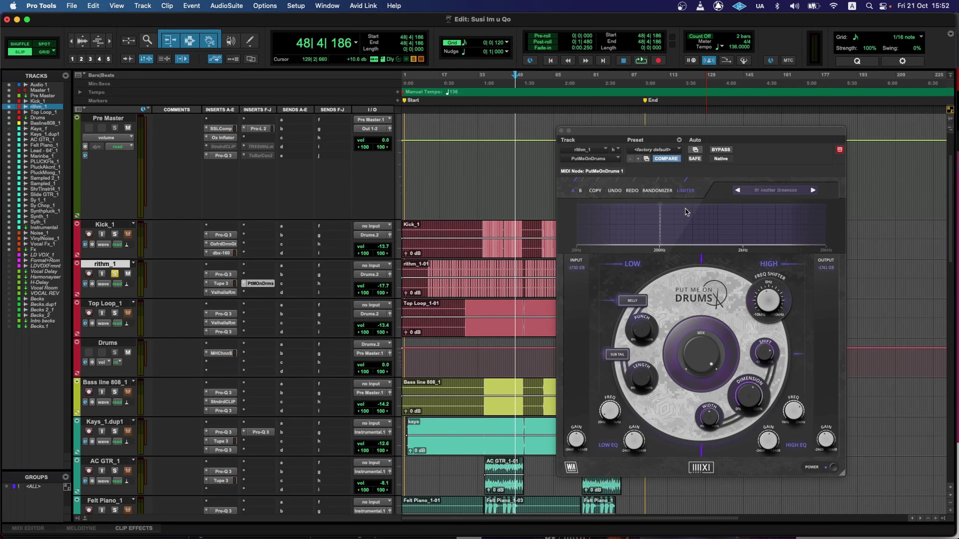
click(737, 150)
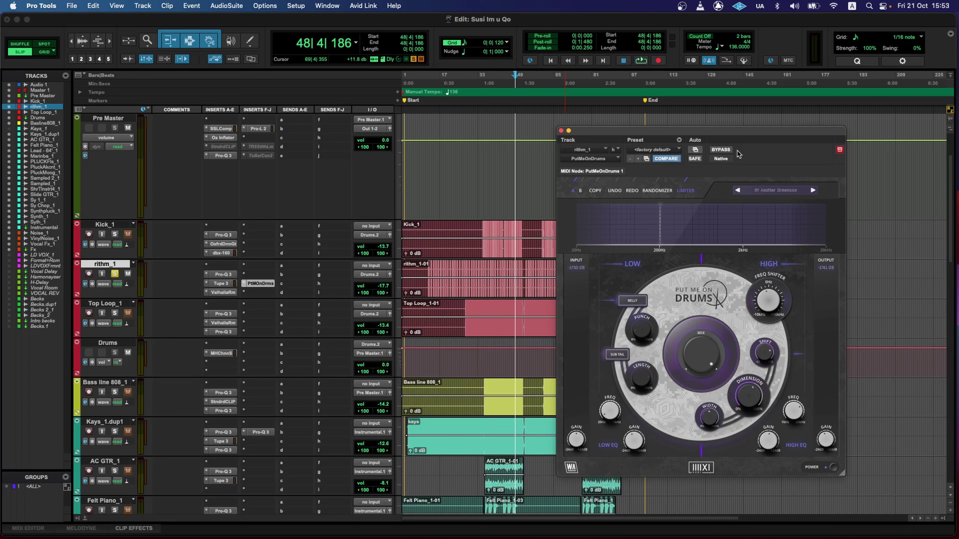